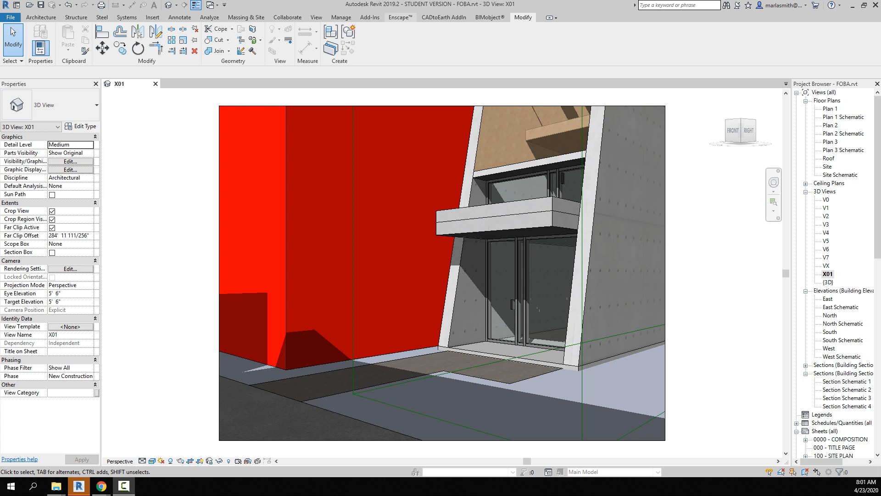
Step: Start Enscape with the X01 view loaded
click(400, 17)
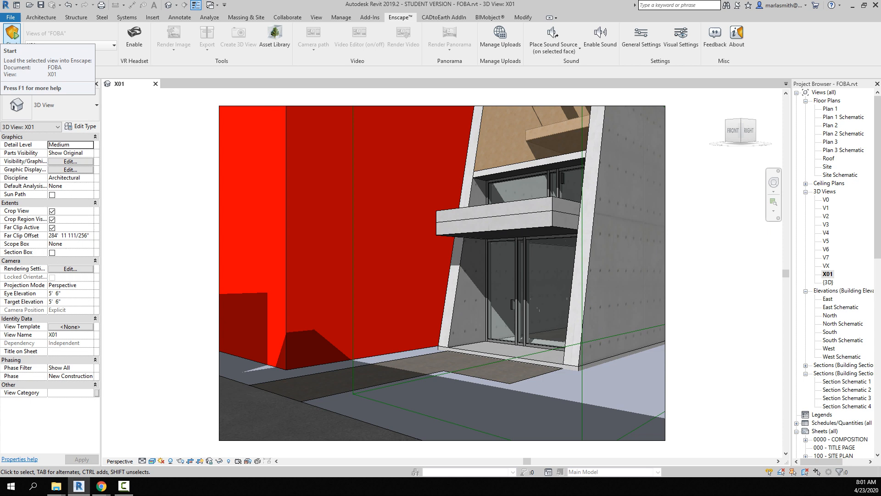
click(12, 36)
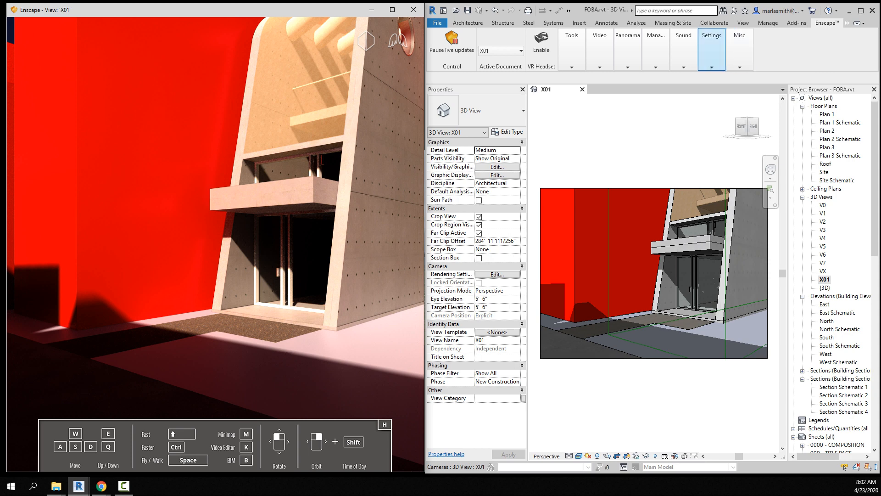
Step: In the Enscape Visual Settings, set the file format for captured images to JPEG Image (*.jpg)
click(711, 51)
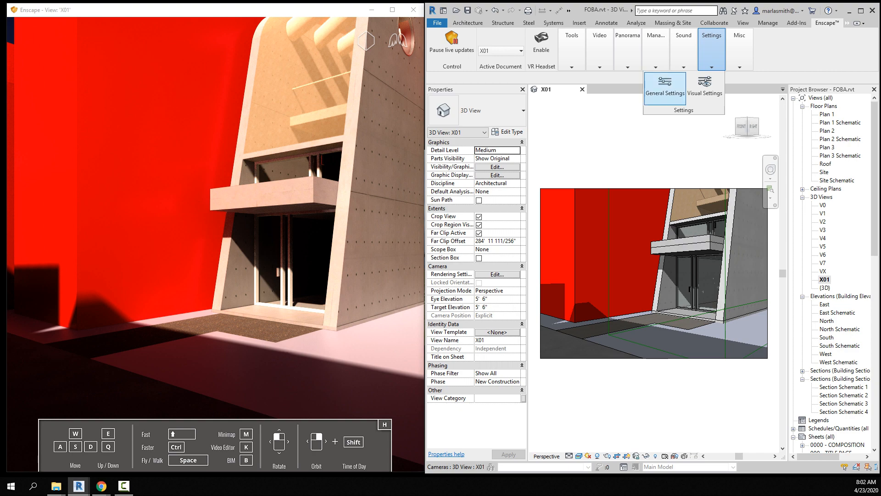
click(705, 85)
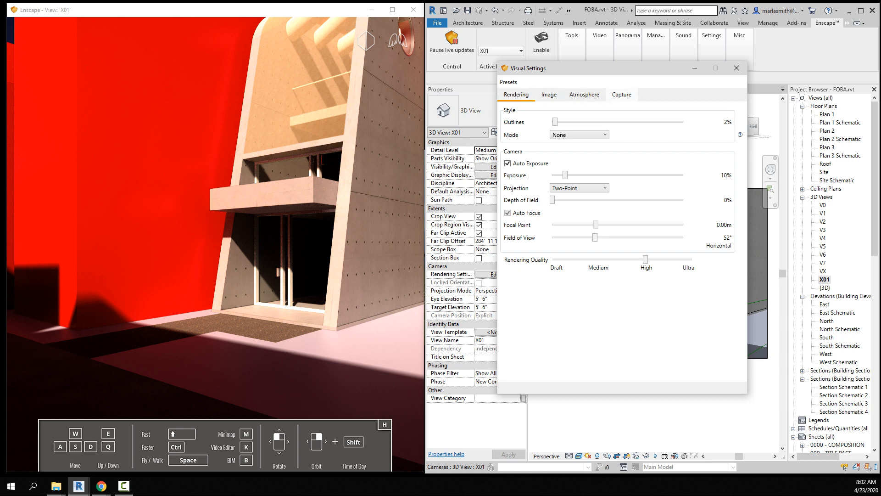
click(621, 94)
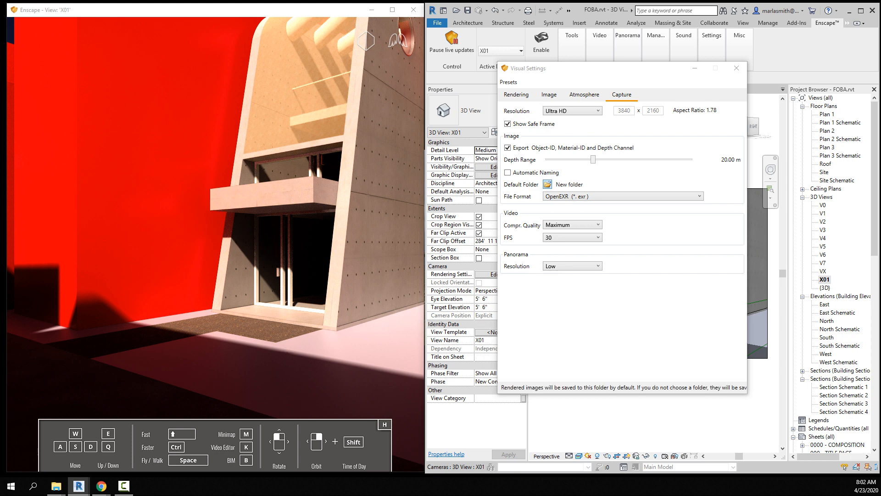
click(623, 196)
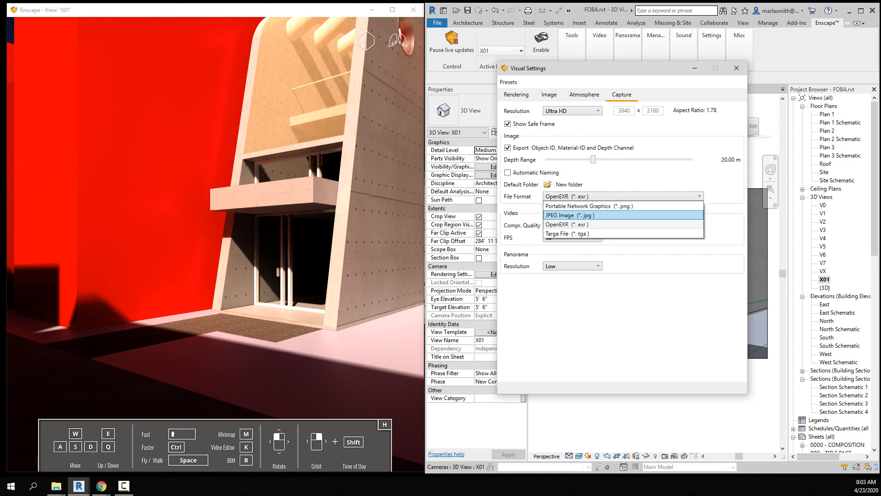
click(622, 216)
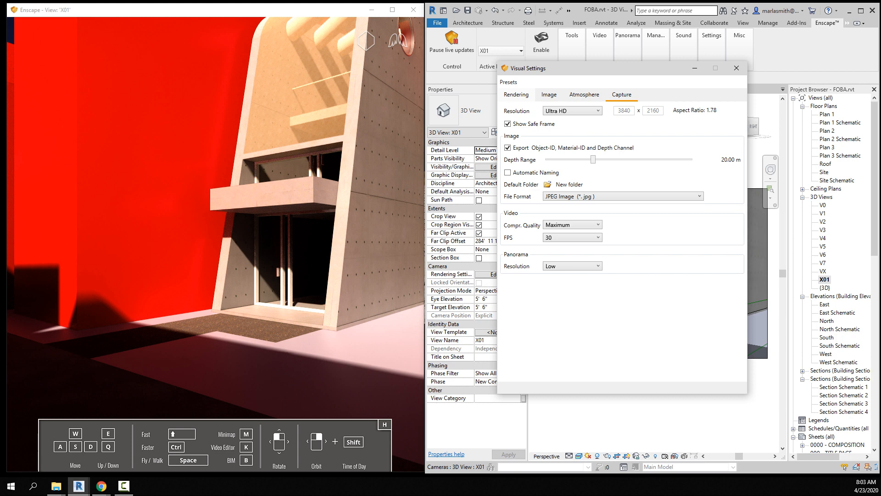
Step: Set the outline thickness in the rendering style settings to 35%
click(516, 95)
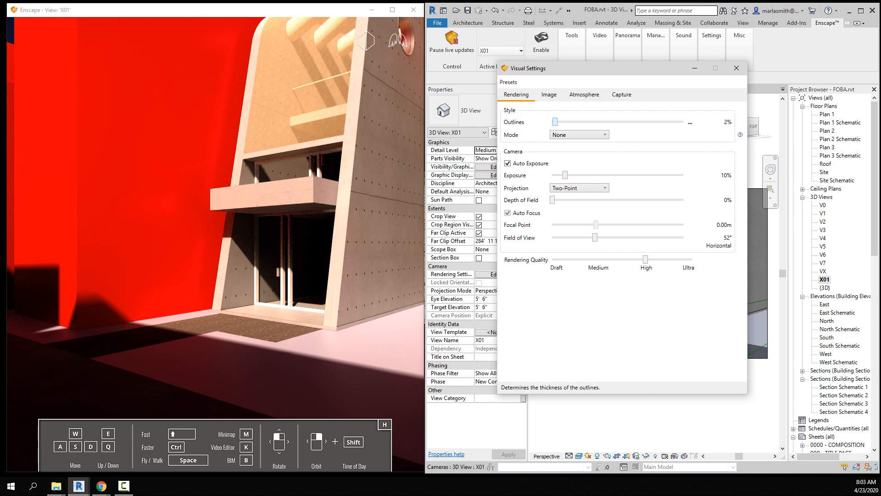
drag(555, 122, 605, 122)
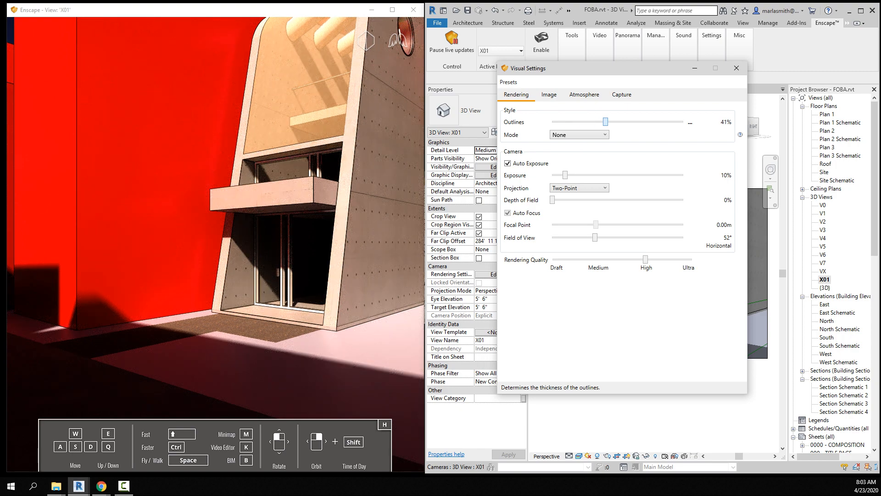
drag(605, 121, 598, 121)
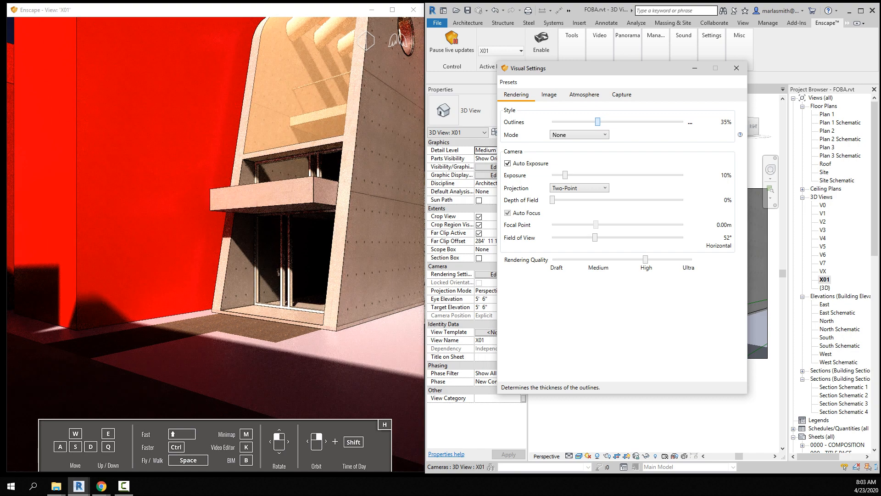
Step: Preview the White, Polystyrol and Light View style modes, and return the mode to None
click(579, 135)
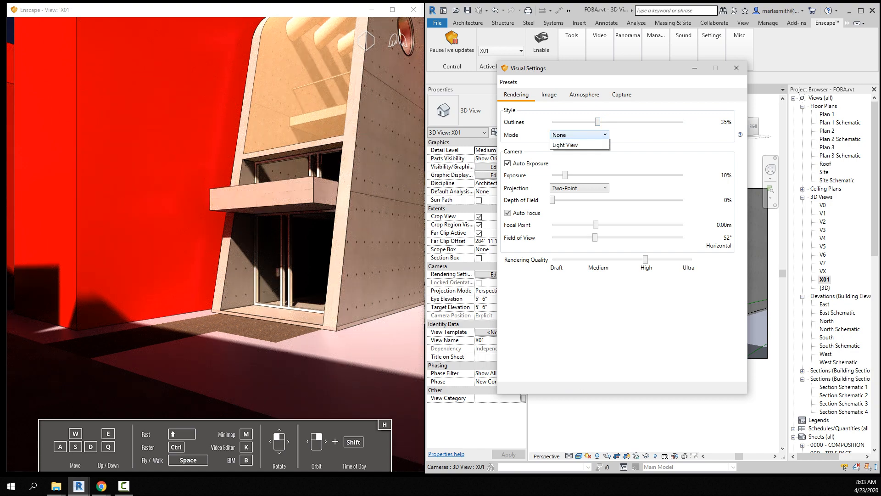
click(579, 153)
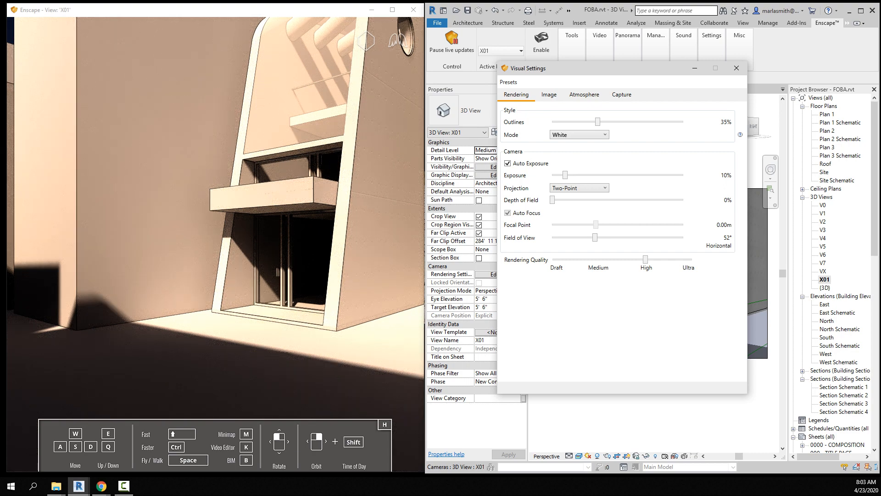
click(579, 134)
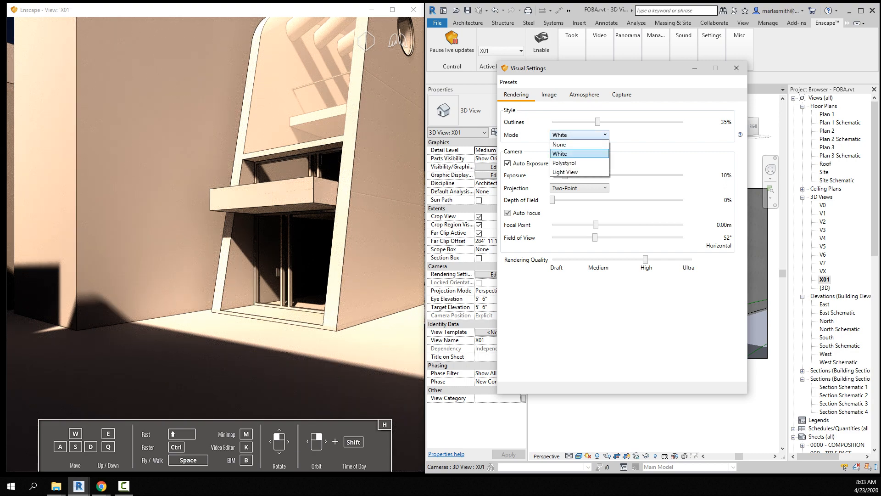
key(Return)
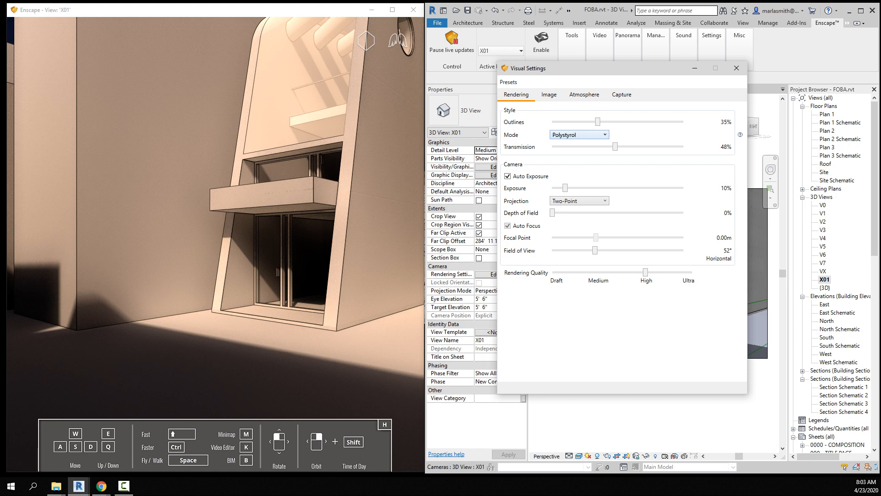
click(579, 134)
key(Return)
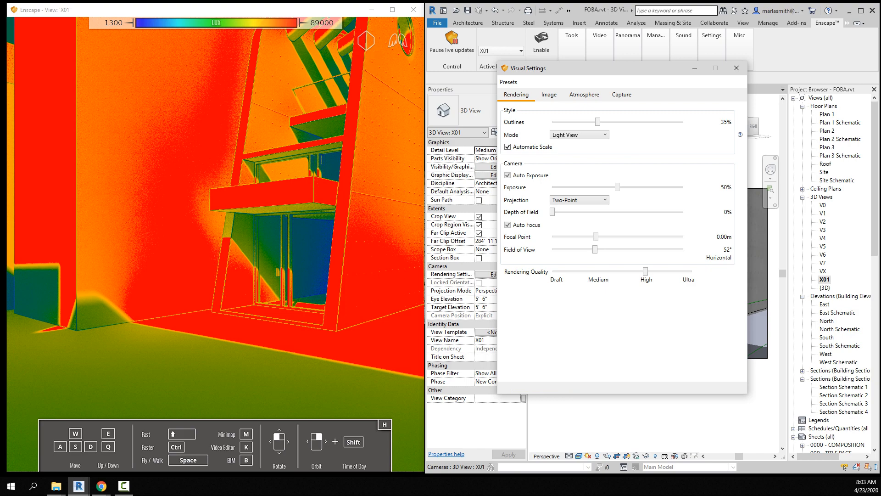
click(579, 134)
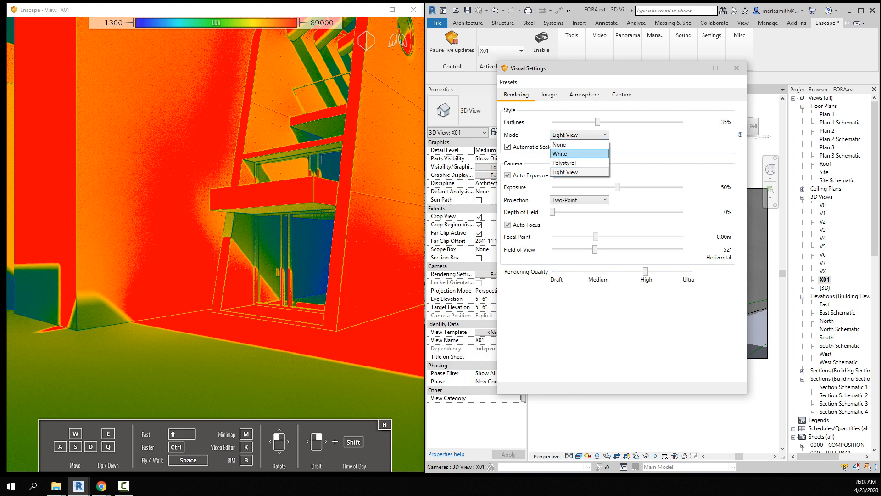
click(579, 144)
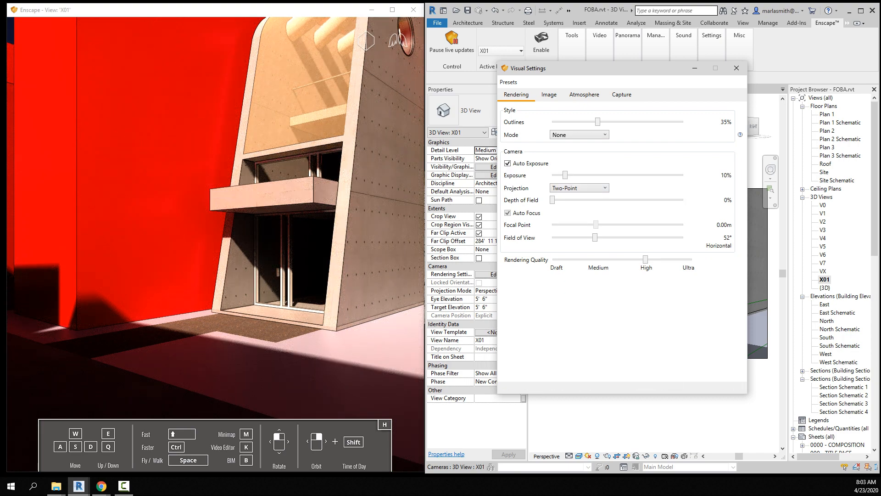
Step: Turn off Auto Exposure for the camera and set the exposure to 5%, comparing the result with automatic exposure
click(507, 163)
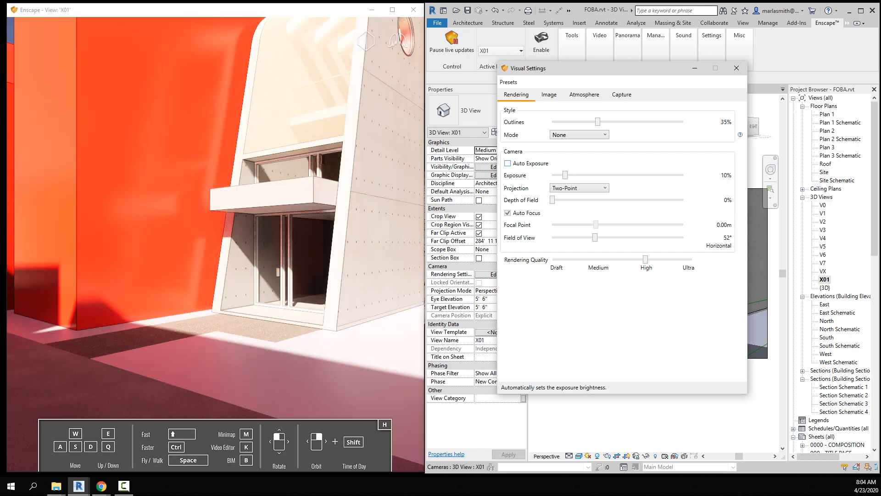
mouse_move(565, 175)
mouse_down()
mouse_move(642, 175)
mouse_move(556, 175)
mouse_up()
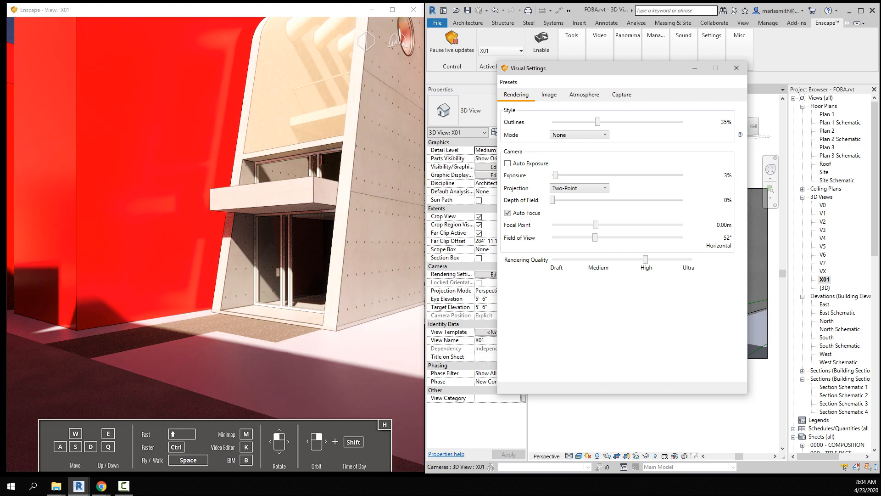
click(507, 163)
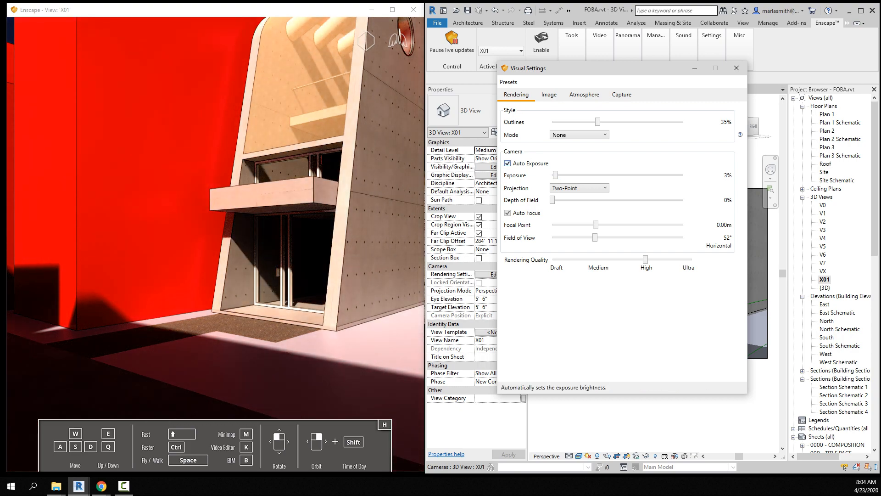
click(507, 163)
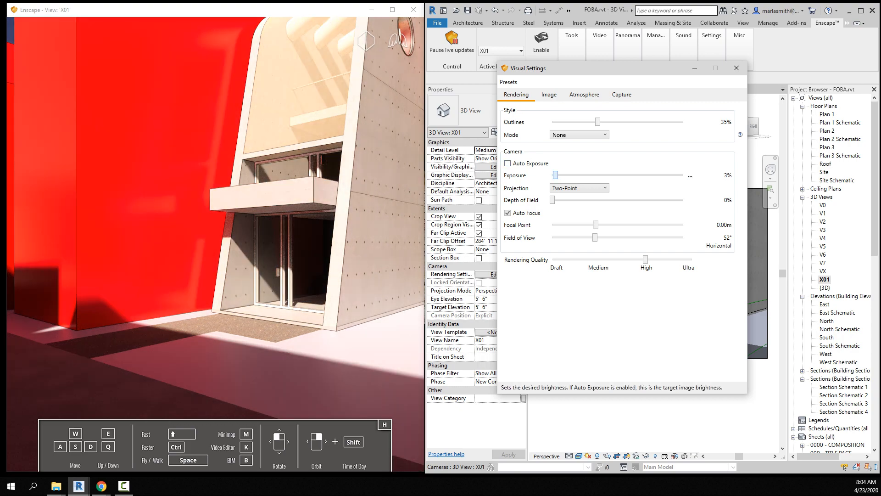
drag(555, 175, 559, 175)
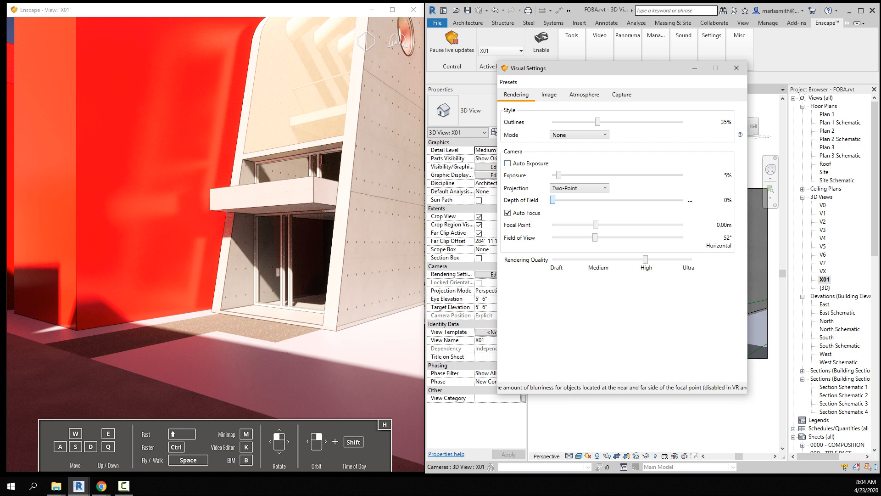
Step: Try a stronger depth-of-field blur on the camera and return the value to 0%
drag(553, 200, 658, 200)
drag(600, 200, 552, 200)
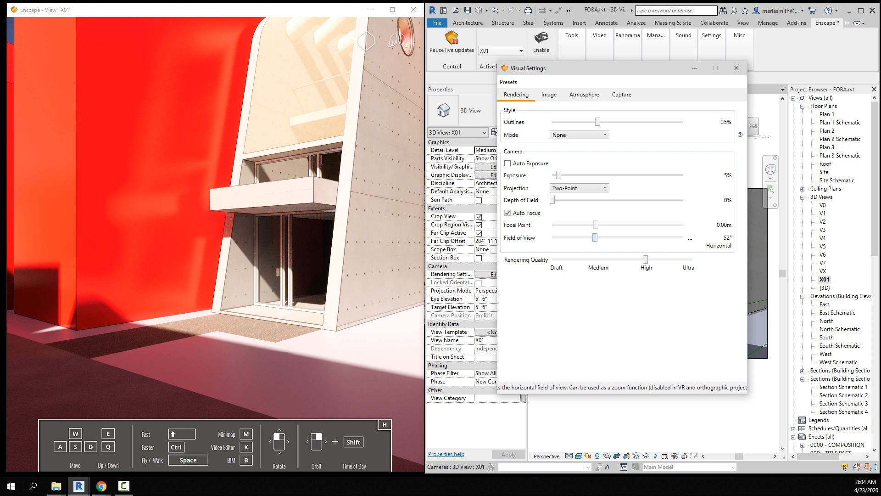
mouse_move(595, 237)
mouse_down()
mouse_move(584, 237)
mouse_move(594, 237)
mouse_up()
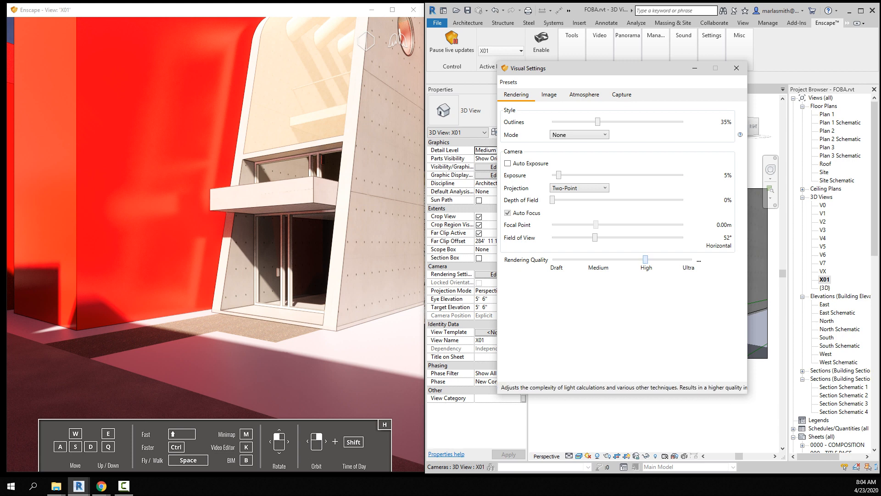
Step: Set the rendering quality to Ultra
drag(645, 260, 691, 260)
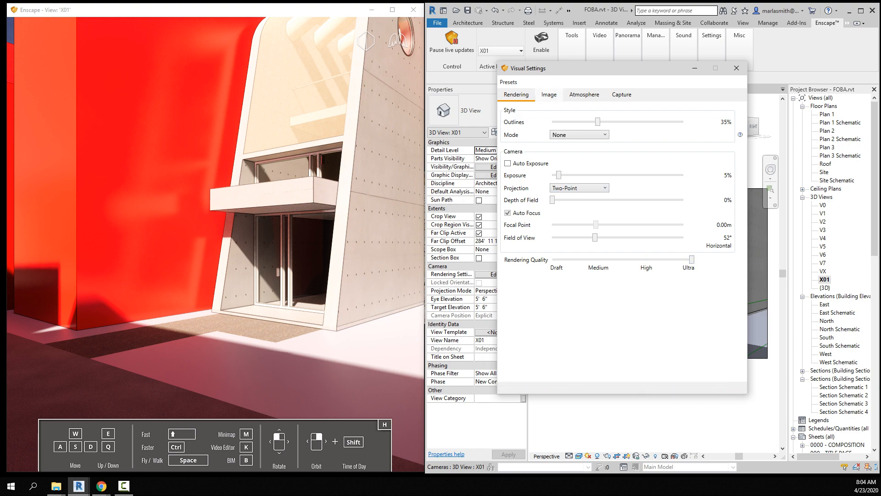
Step: Try manual contrast by disabling Auto Contrast and adjusting the shadows, and re-enable Auto Contrast
click(548, 95)
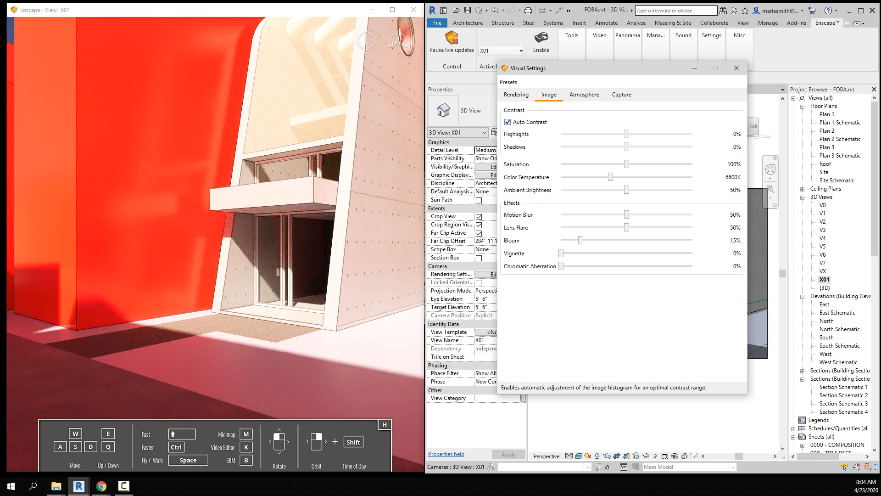
click(507, 121)
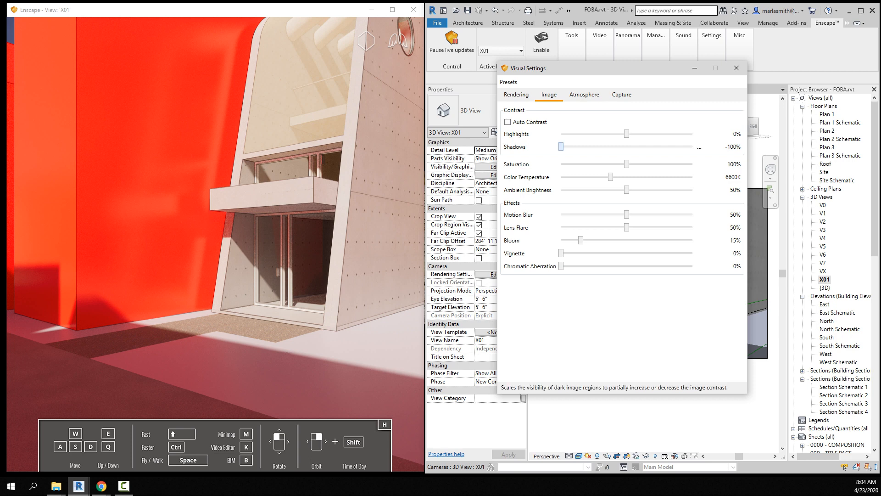
drag(560, 146, 594, 133)
click(508, 121)
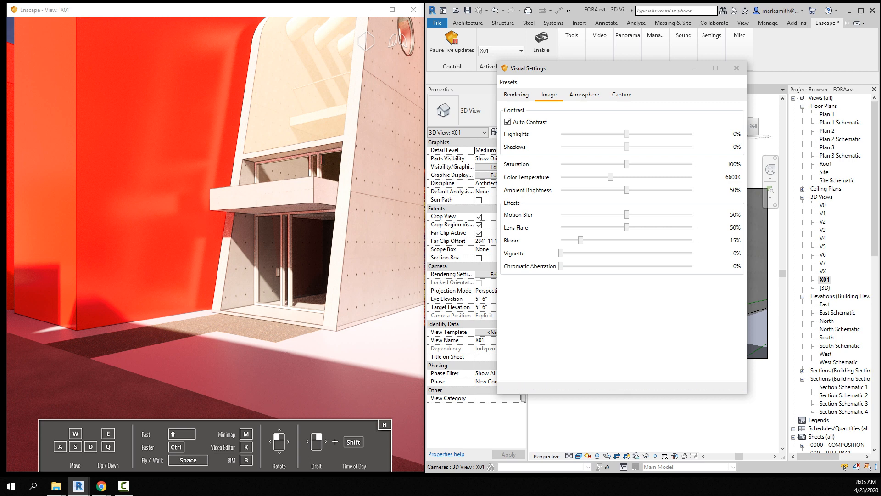
Step: Reduce the sun brightness in the atmosphere settings to 80% and close the Visual Settings
click(584, 94)
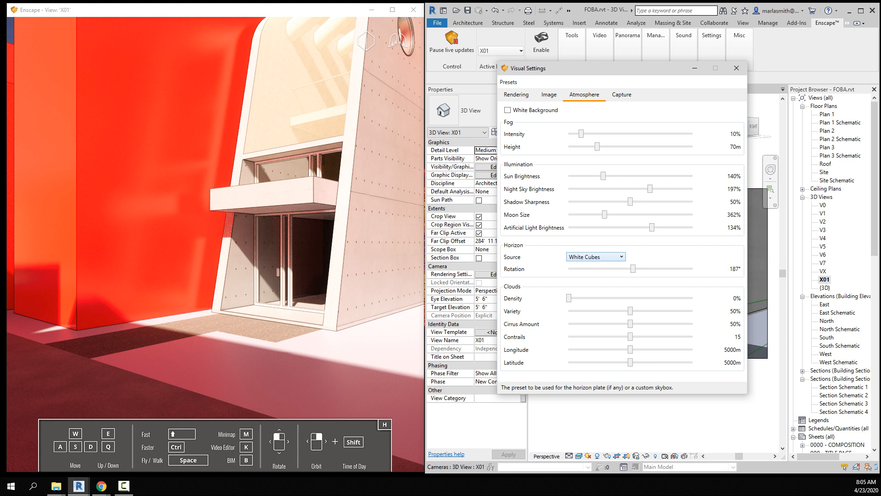
click(595, 257)
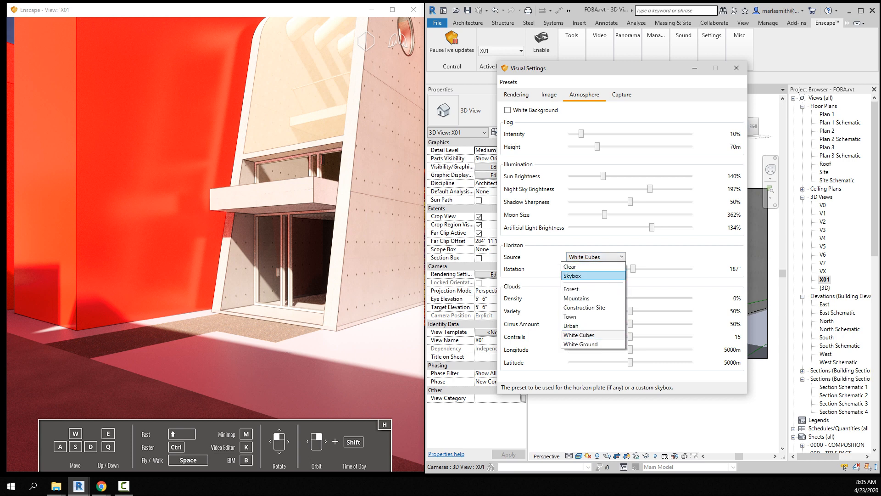
key(Escape)
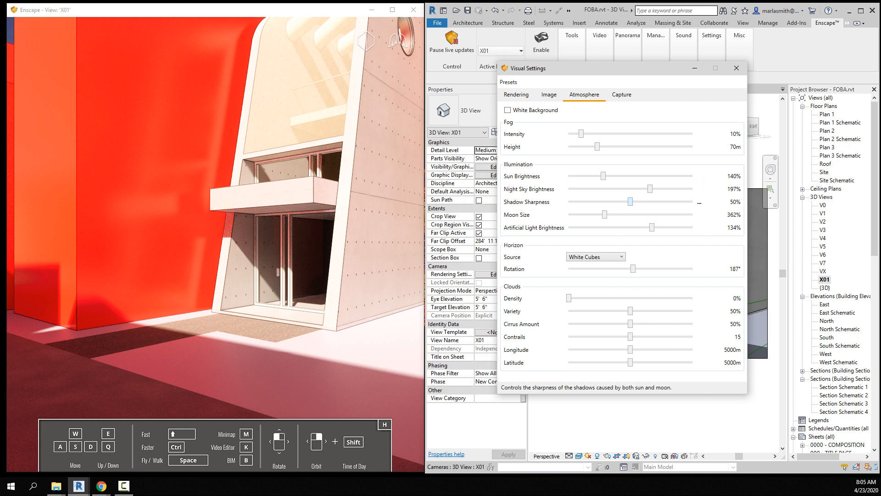
mouse_move(629, 202)
mouse_down()
mouse_move(692, 202)
mouse_move(589, 201)
mouse_move(630, 201)
mouse_up()
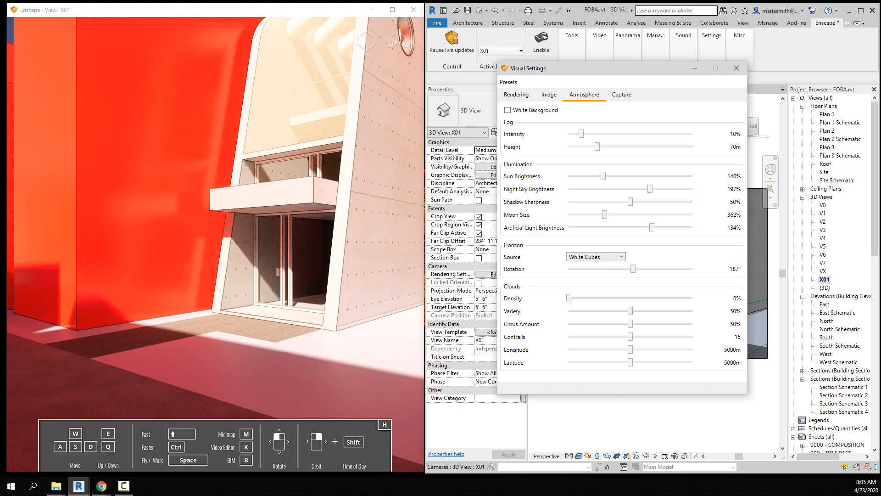
mouse_move(602, 176)
mouse_down()
mouse_move(582, 176)
mouse_move(645, 176)
mouse_move(588, 176)
mouse_up()
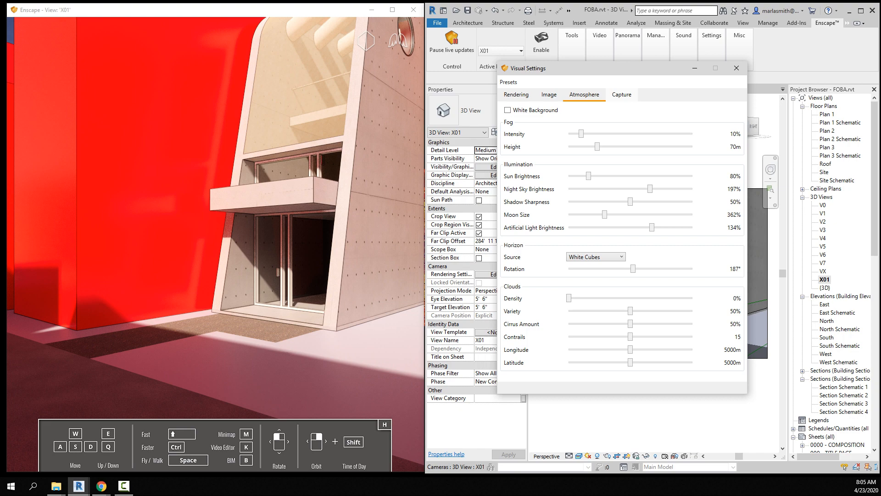
click(738, 60)
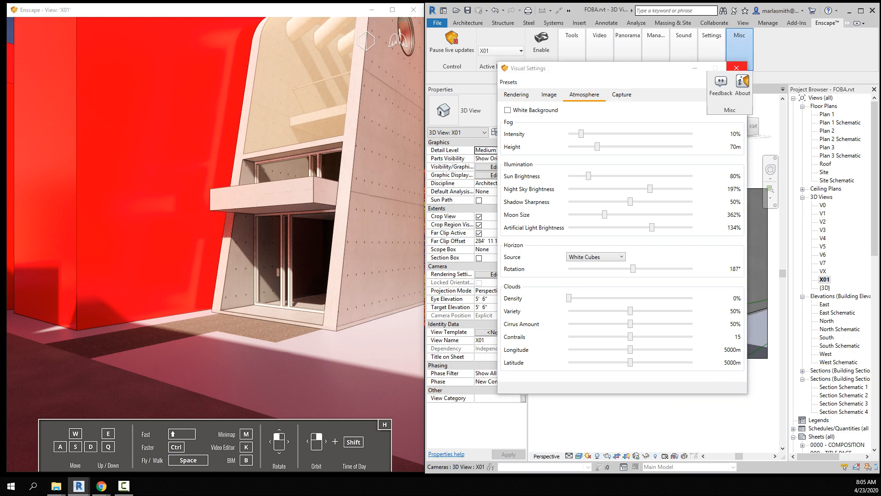
click(737, 68)
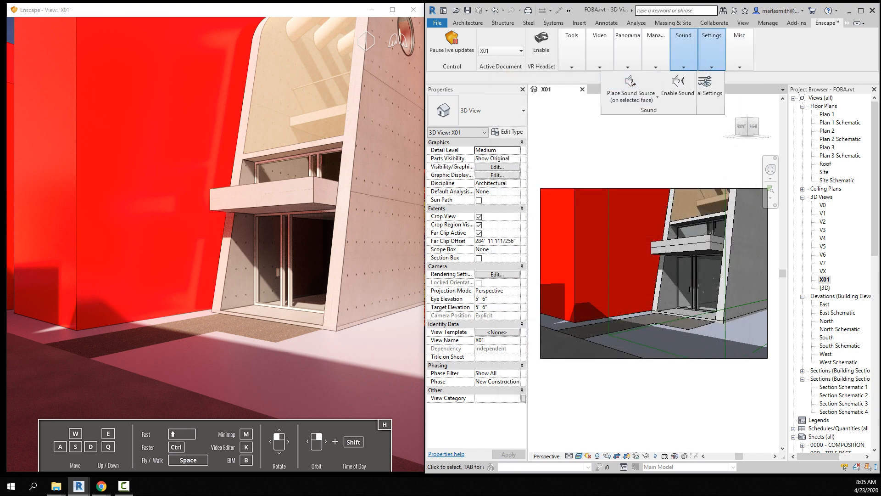
Step: Start an Enscape image rendering using the current Enscape viewport and confirm its safe frame
mouse_move(627, 48)
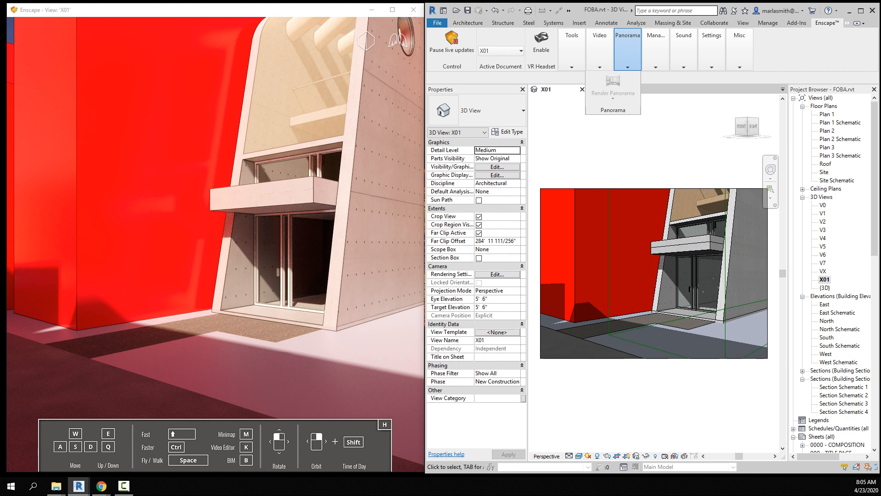
mouse_move(571, 49)
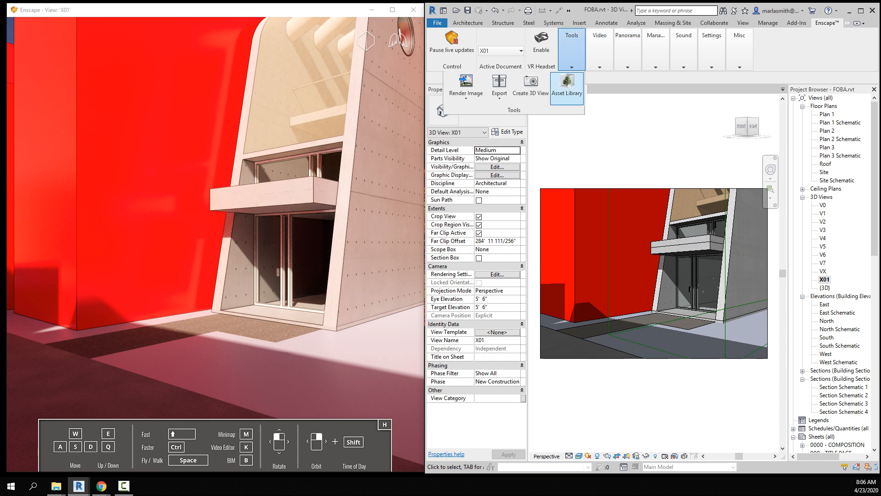
click(466, 98)
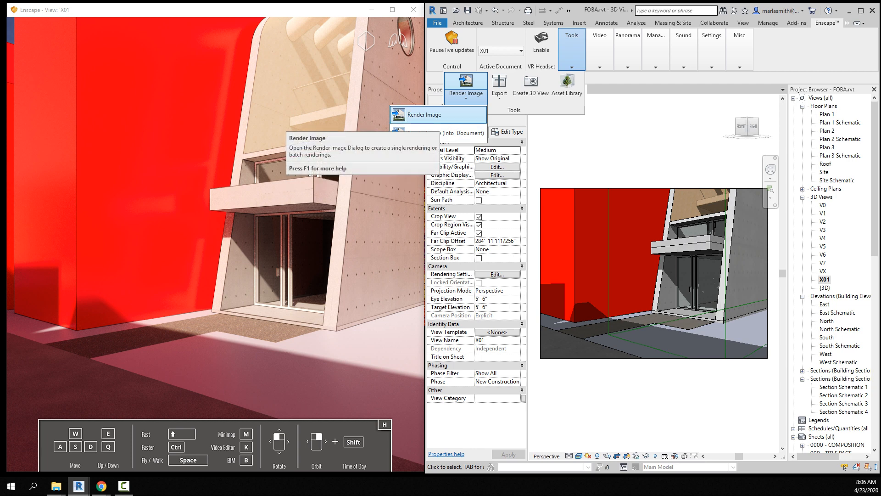
click(424, 115)
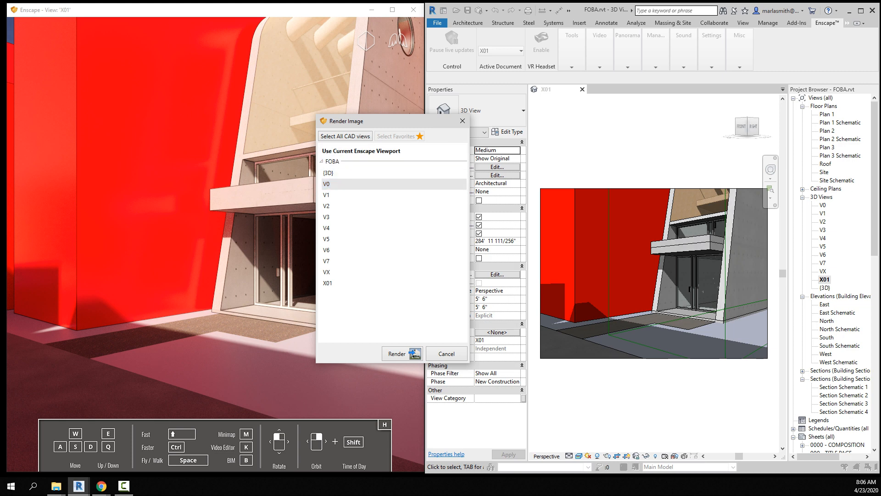
click(376, 151)
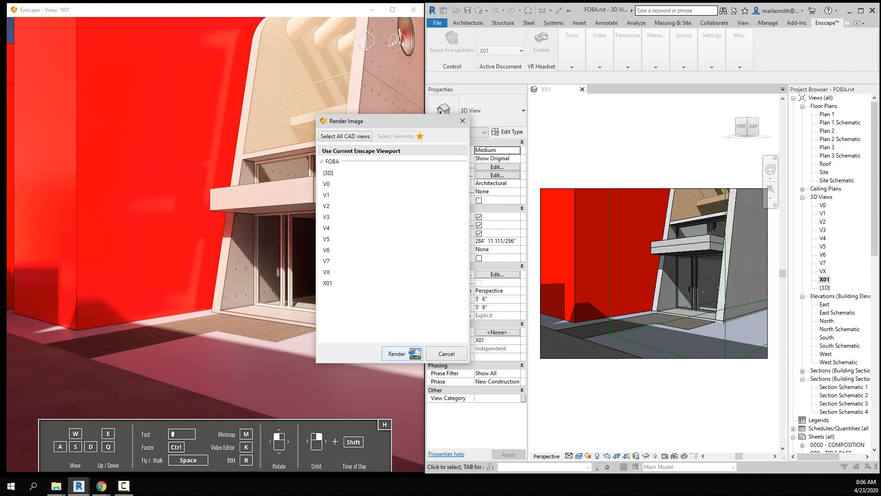
click(397, 353)
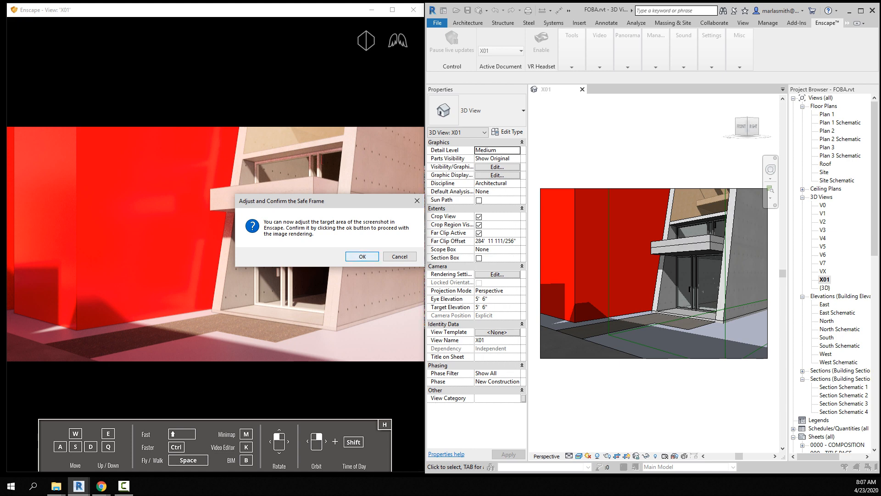
key(Return)
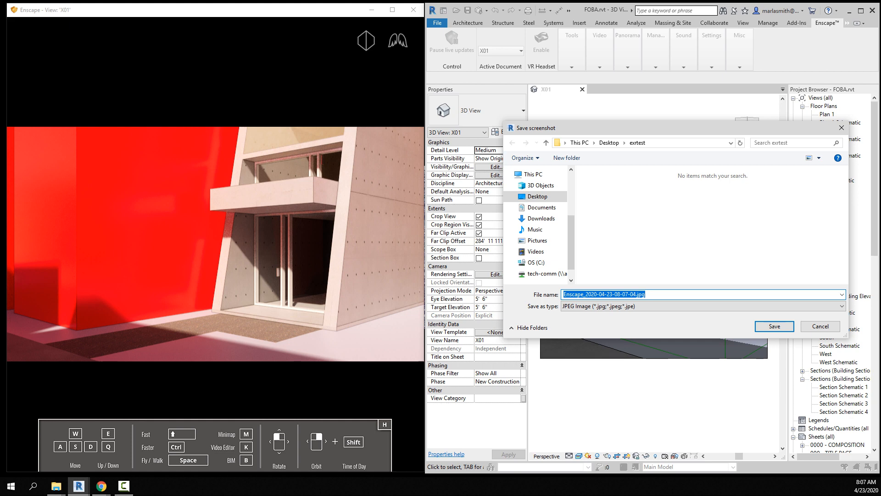
Step: Create a new folder named Render Images on the Desktop for the rendering
click(609, 143)
click(645, 294)
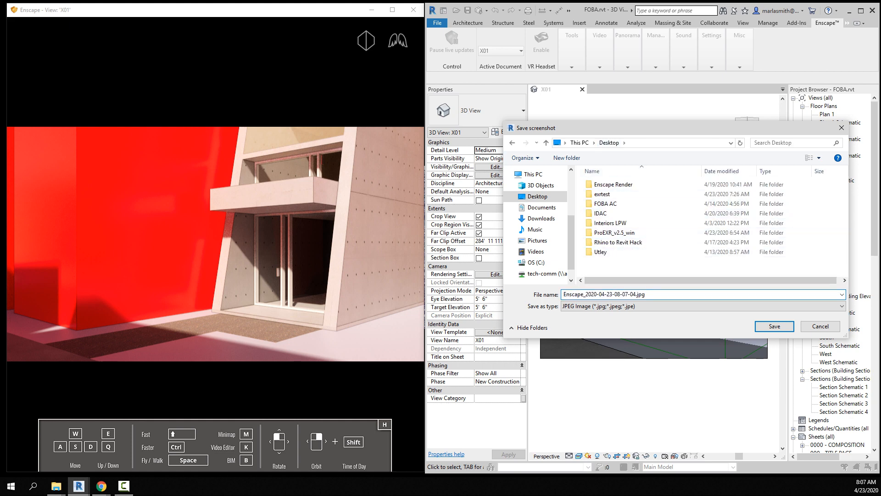
right_click(617, 263)
mouse_move(564, 383)
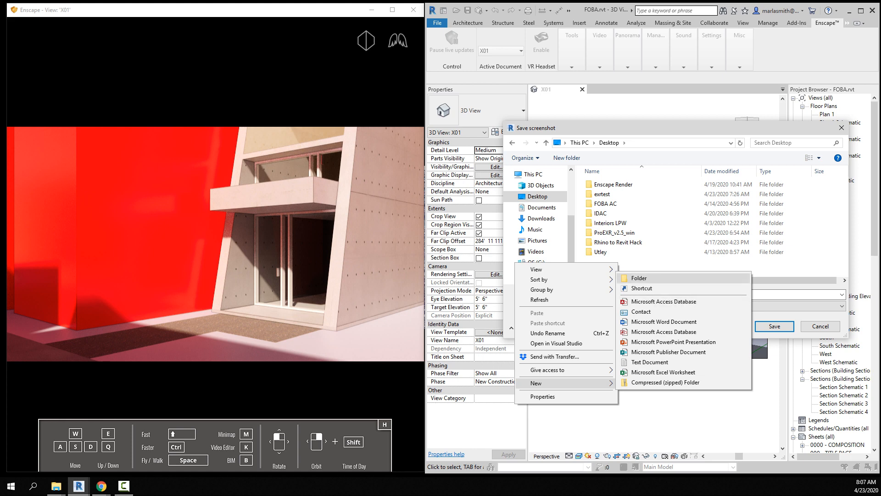
click(639, 278)
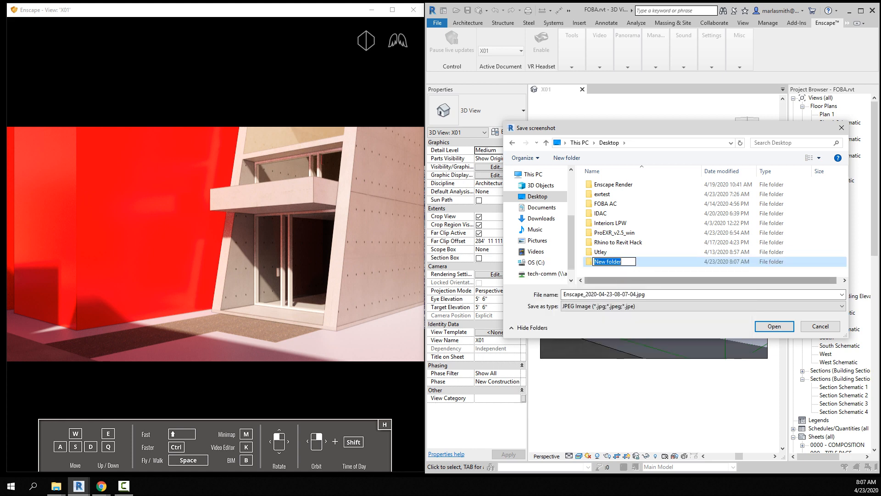
text(Render Images)
key(Return)
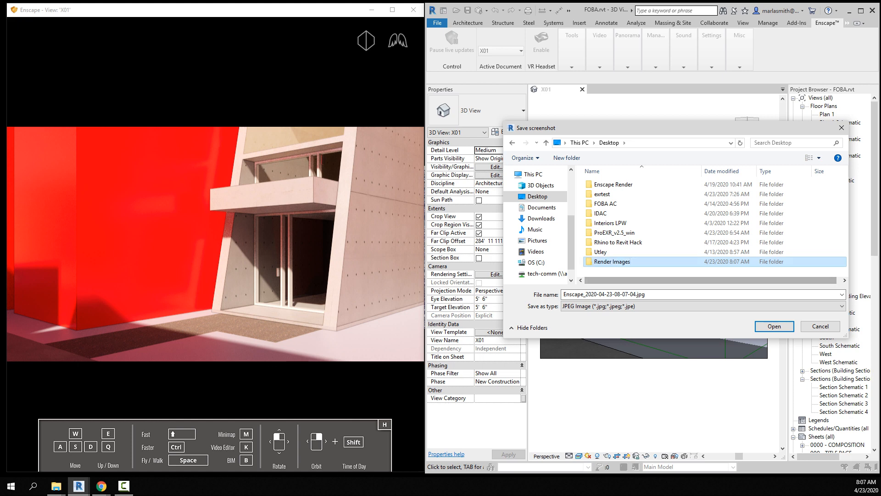
key(Return)
key(Return)
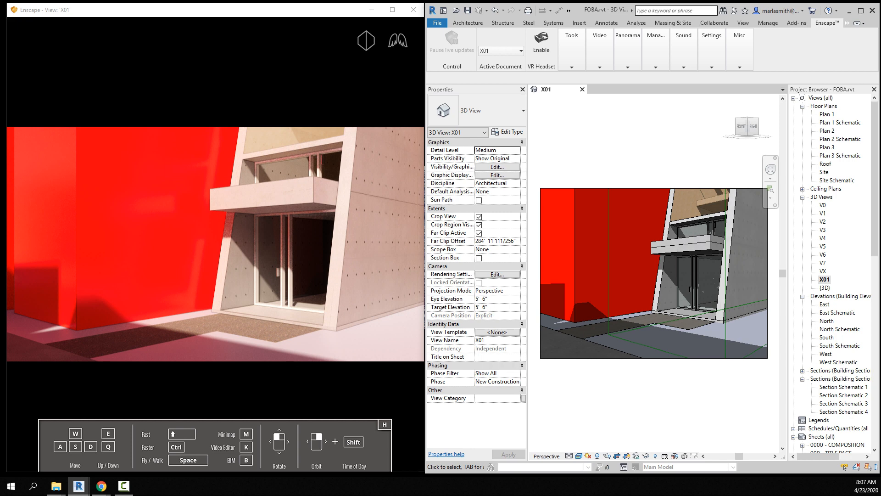
key(shift+F11)
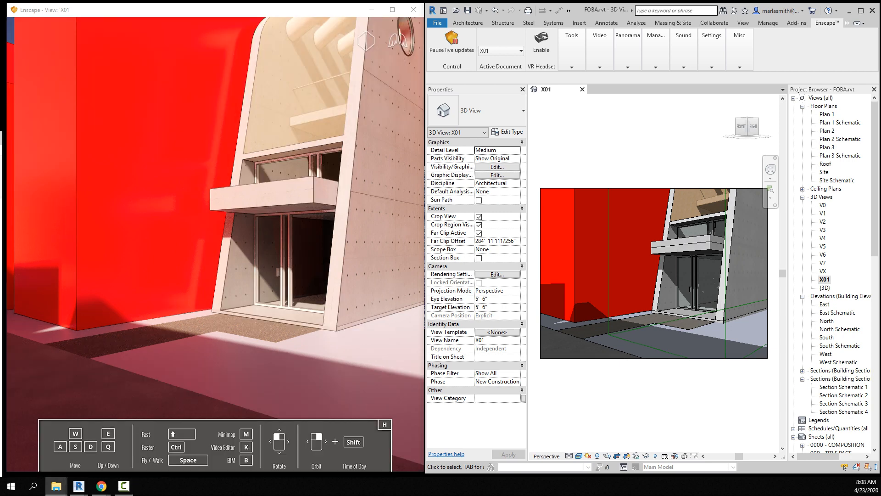
Step: Preview the exported render and its depth, material ID and object ID images in File Explorer, and move the folder window out of the way
drag(367, 97, 372, 96)
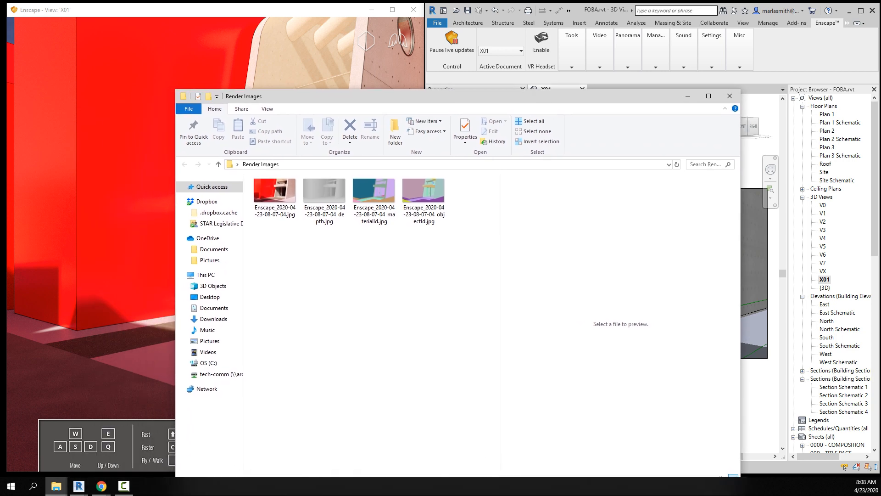
click(275, 197)
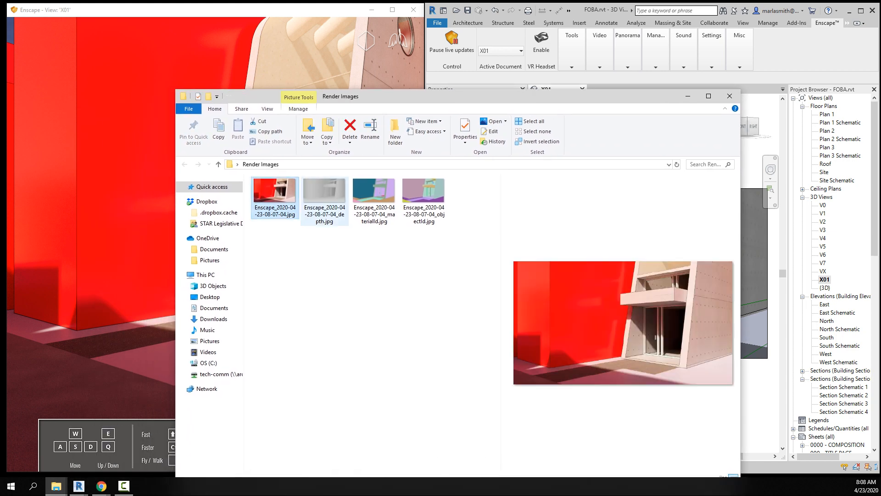
click(325, 197)
click(374, 198)
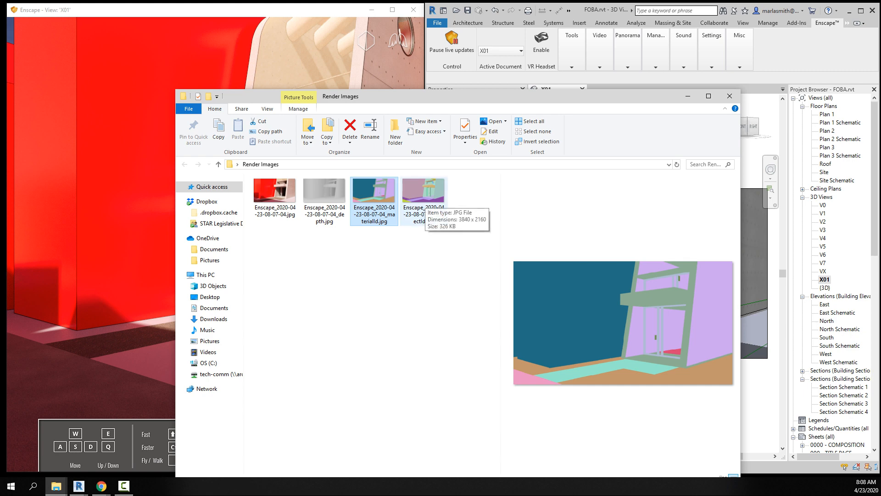
click(423, 197)
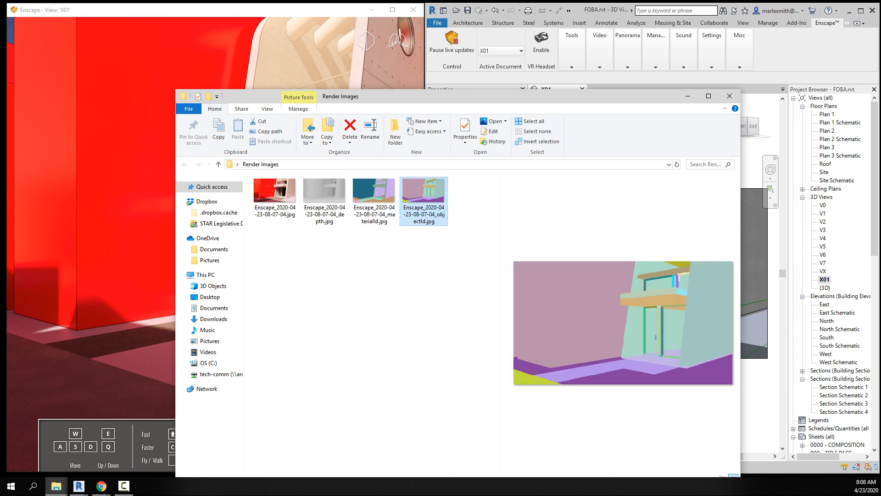
drag(459, 96, 384, 104)
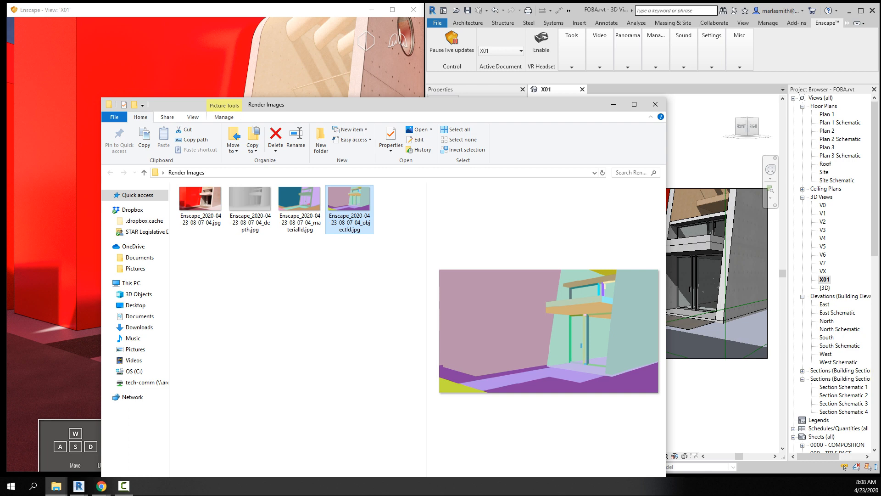
drag(385, 104, 0, 113)
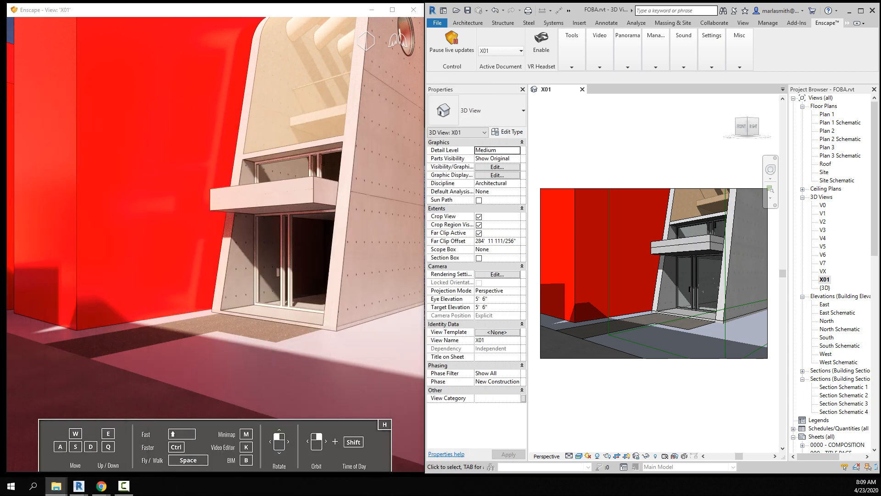